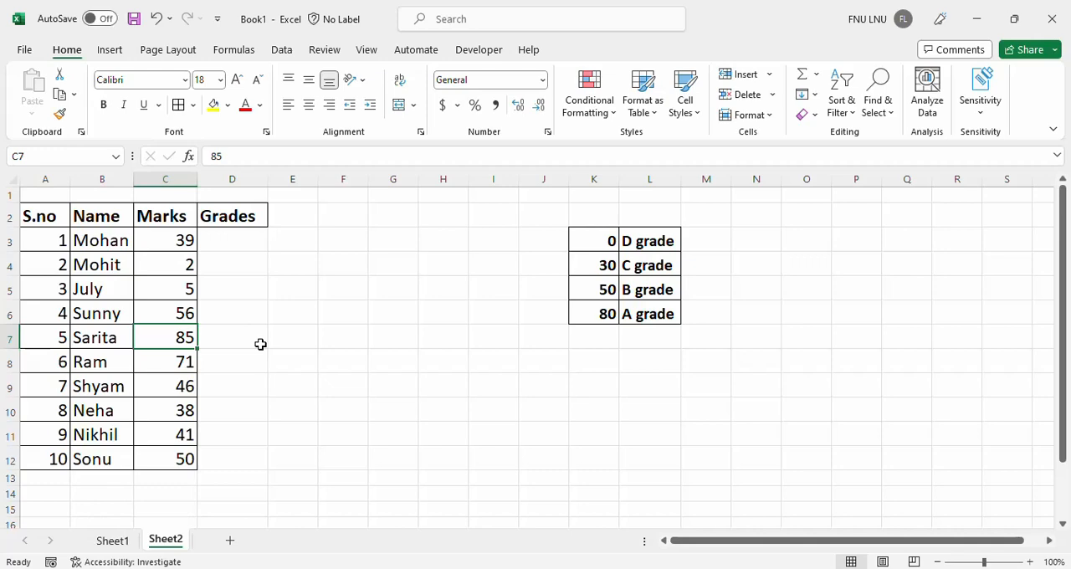
Examine the empty Grades column beside the marks and the grade threshold table in K3:L6.
click(239, 418)
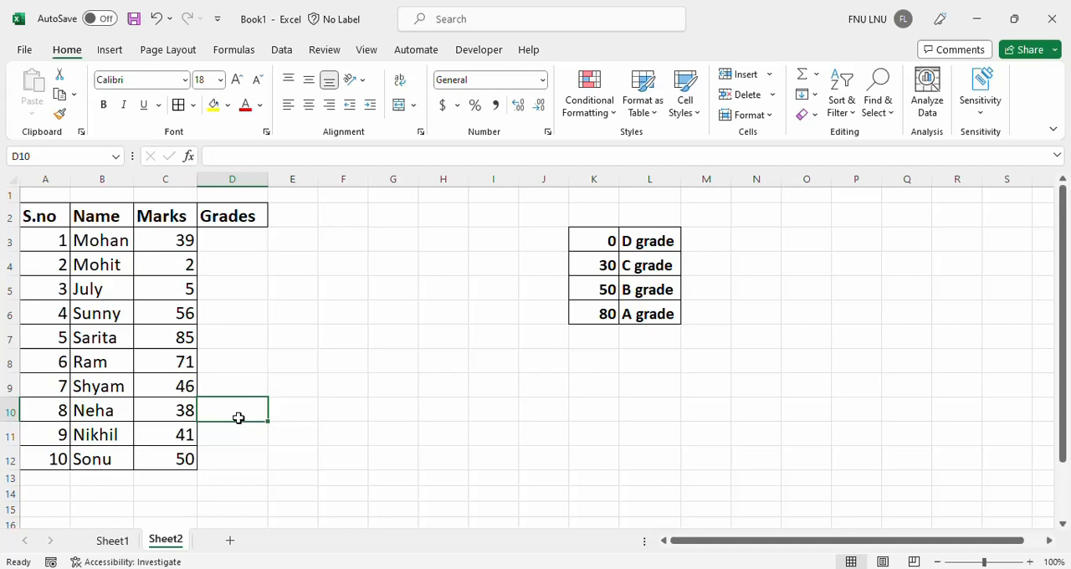
click(232, 250)
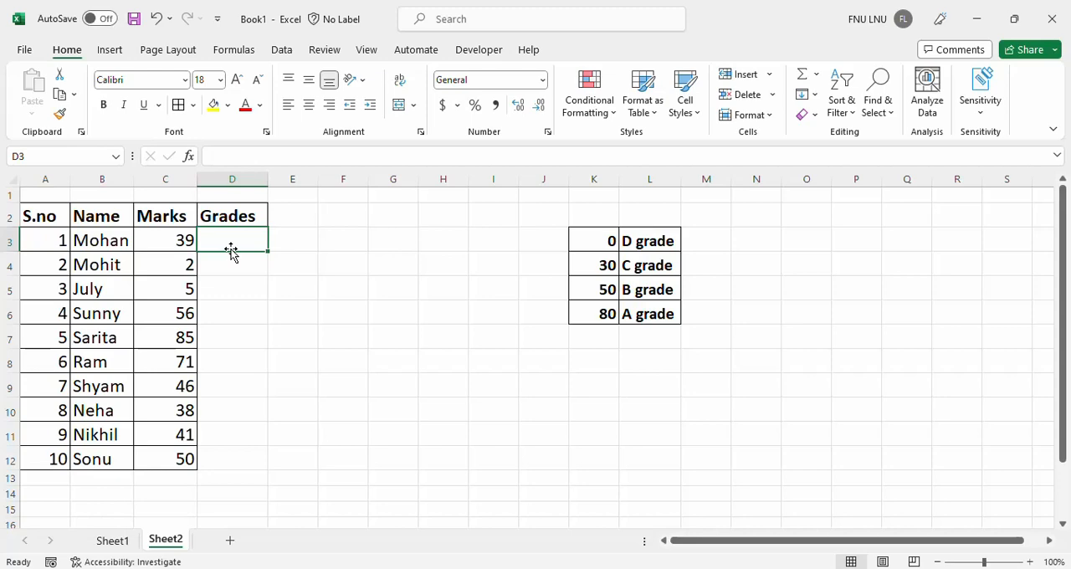
click(237, 308)
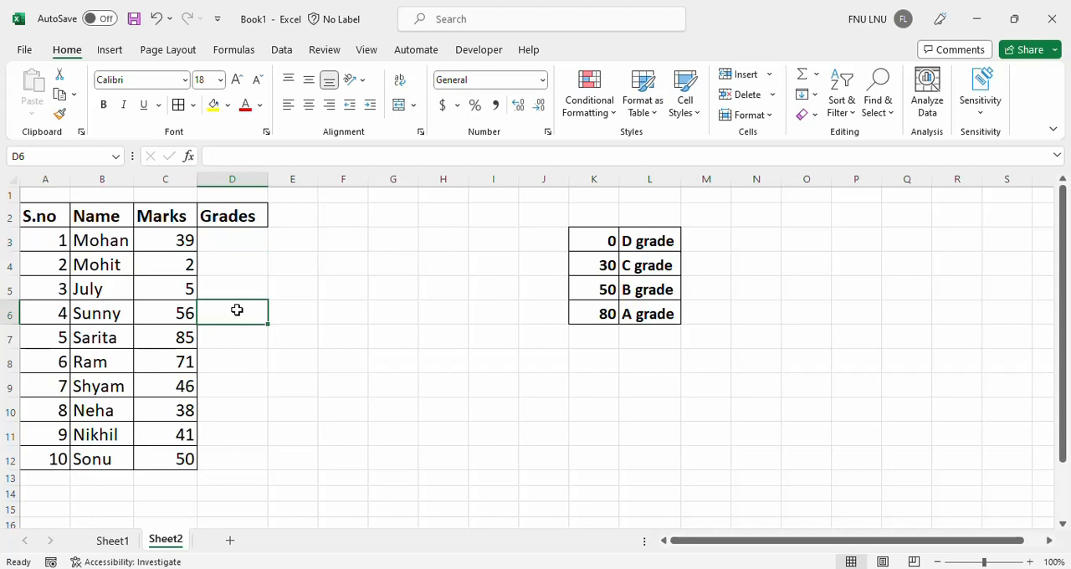
click(238, 243)
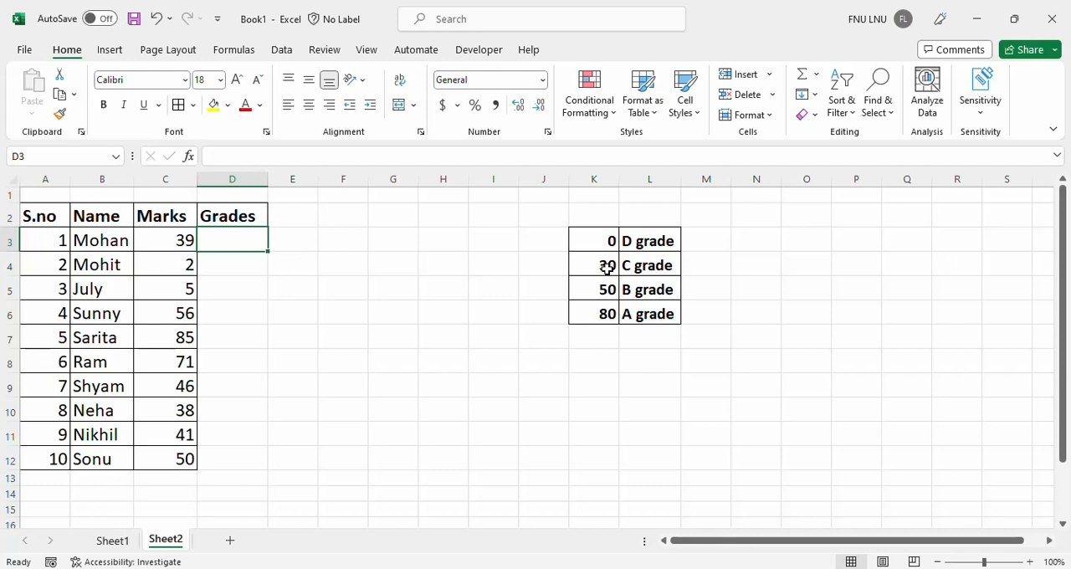
click(255, 282)
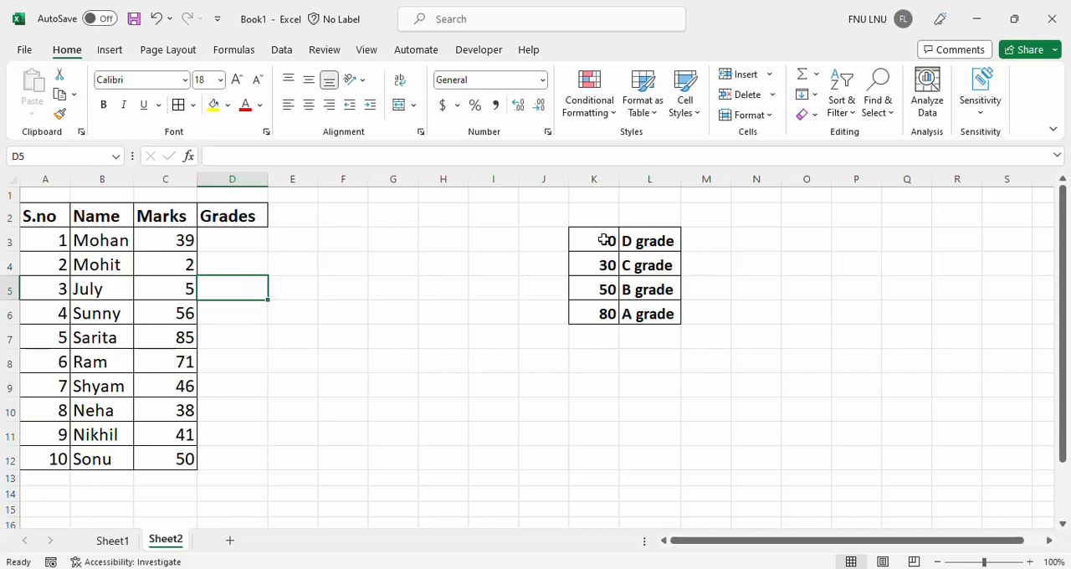
drag(604, 240, 631, 321)
click(528, 264)
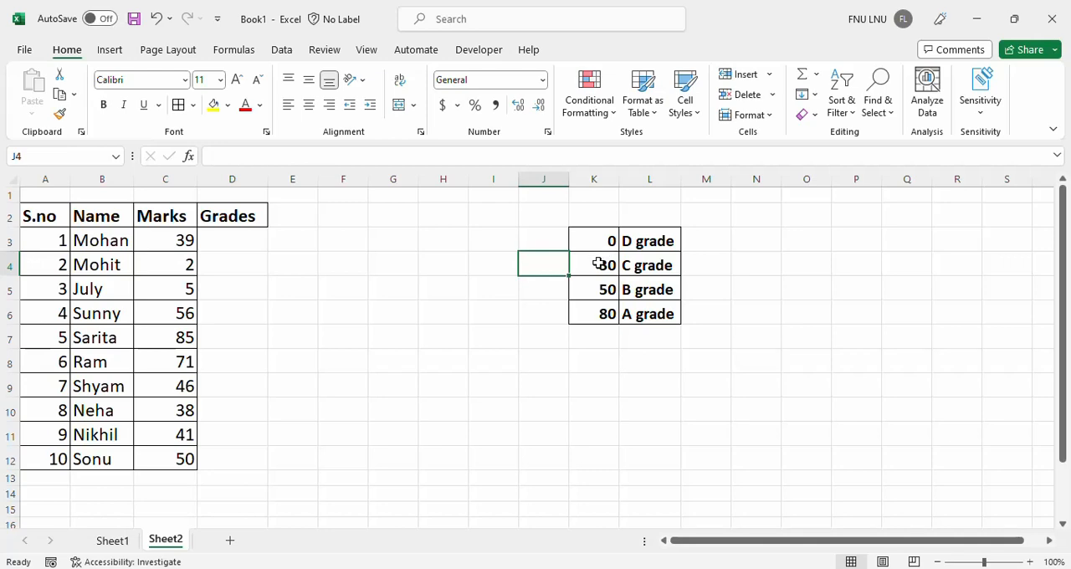
click(549, 240)
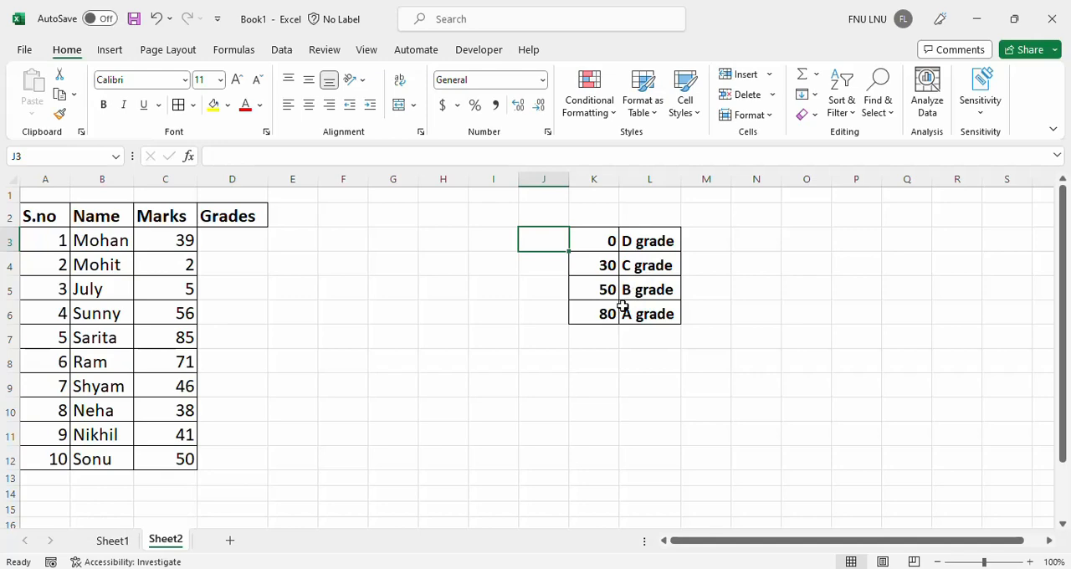
click(711, 313)
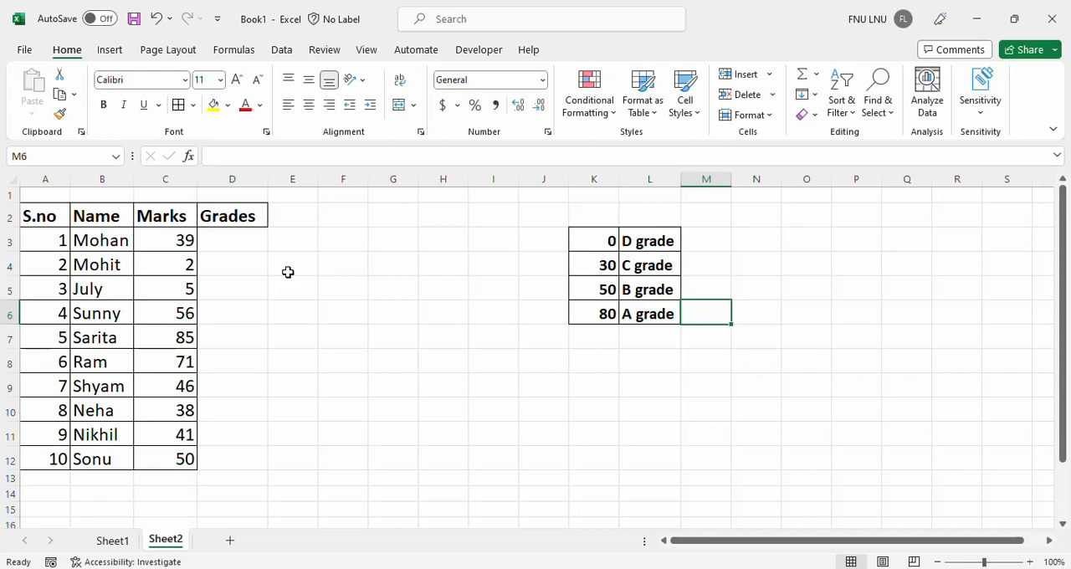
Start a VLOOKUP formula in D3 with the first student's mark as lookup value, column locked as $C3.
click(241, 245)
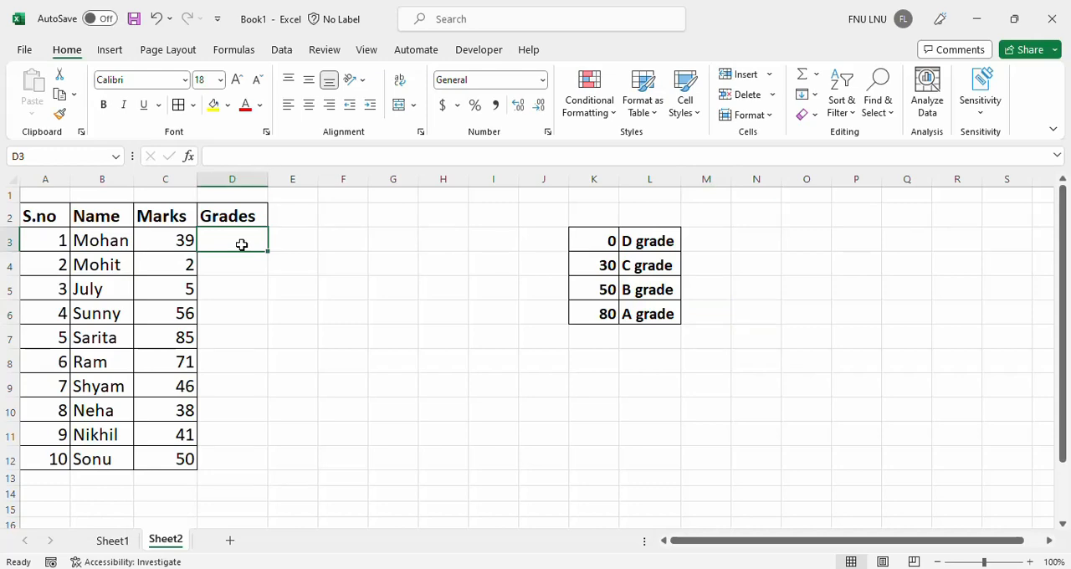
text(=)
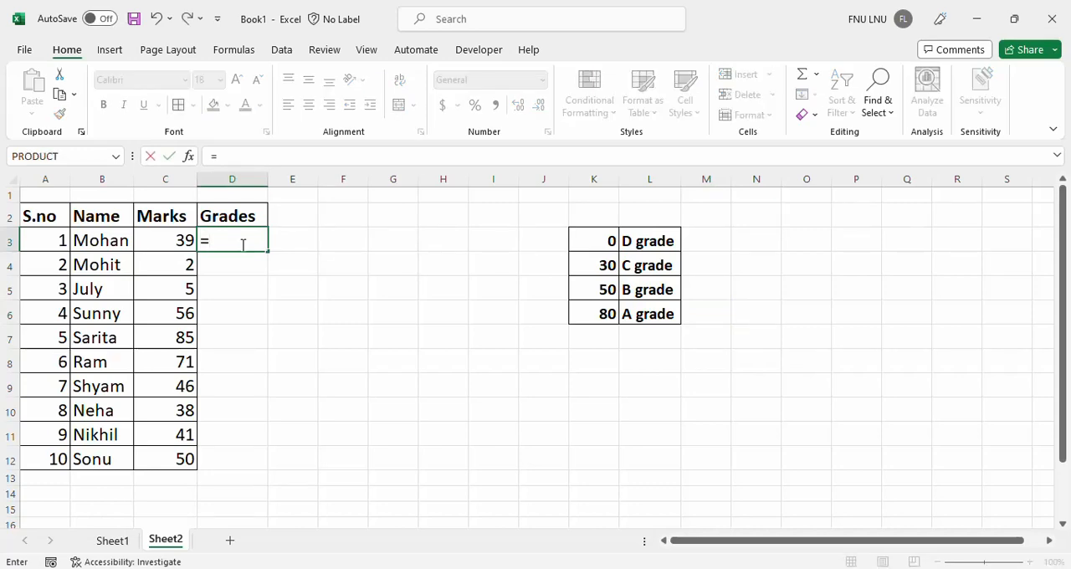
text(vl)
key(Tab)
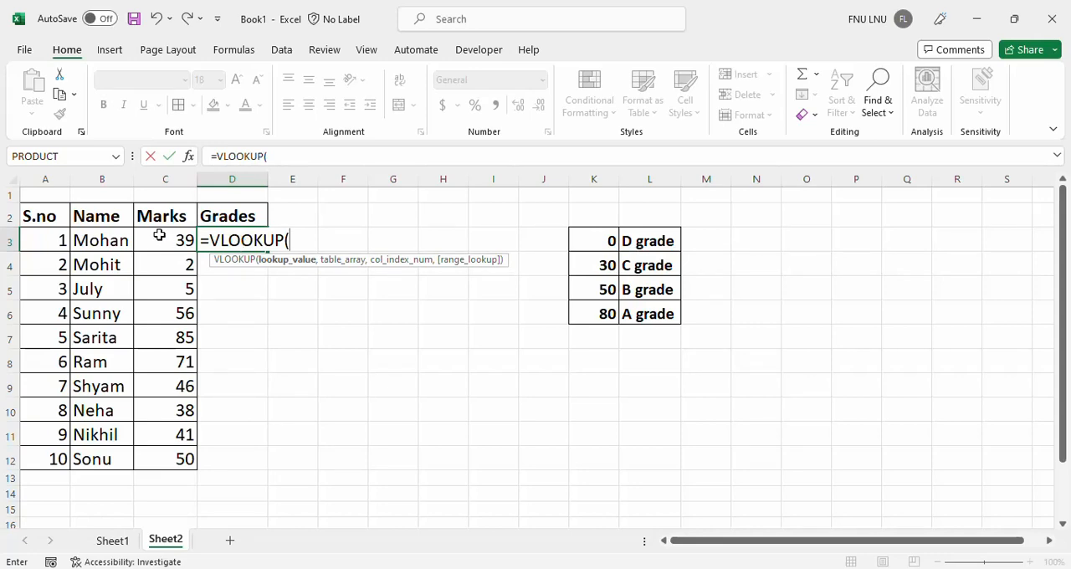
click(159, 235)
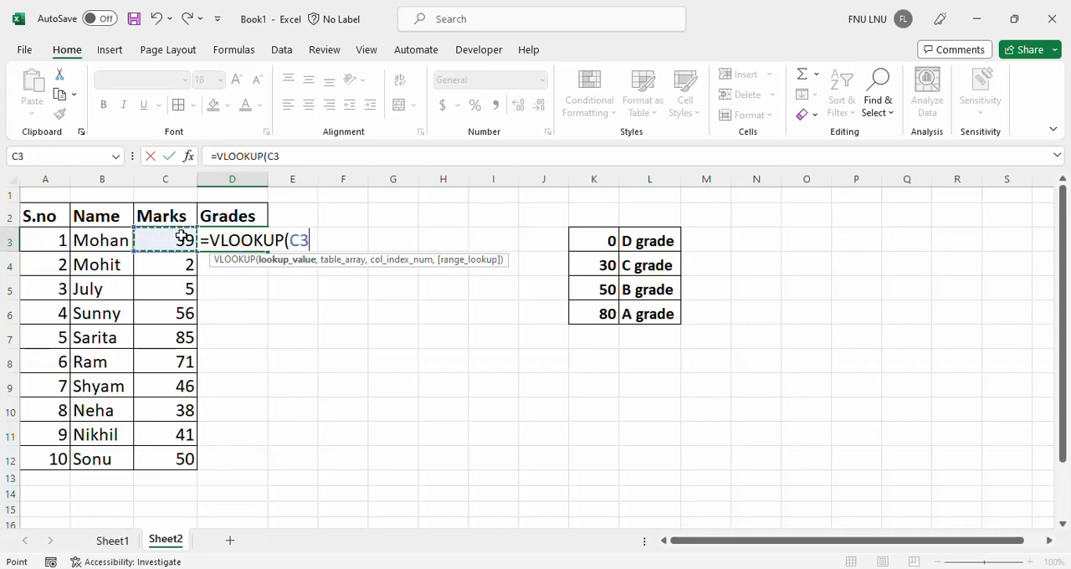
click(291, 241)
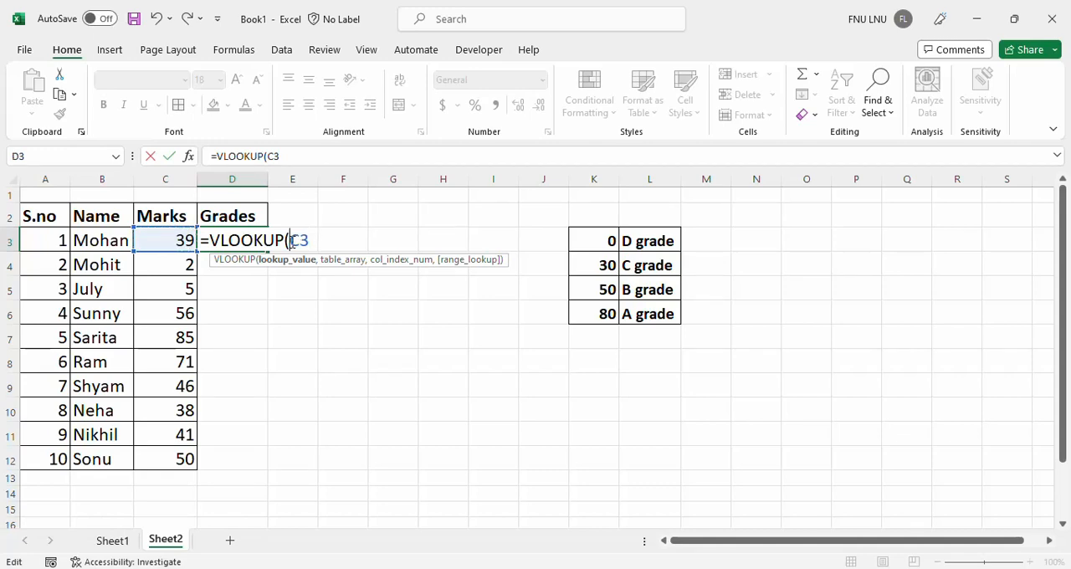
drag(291, 241, 311, 262)
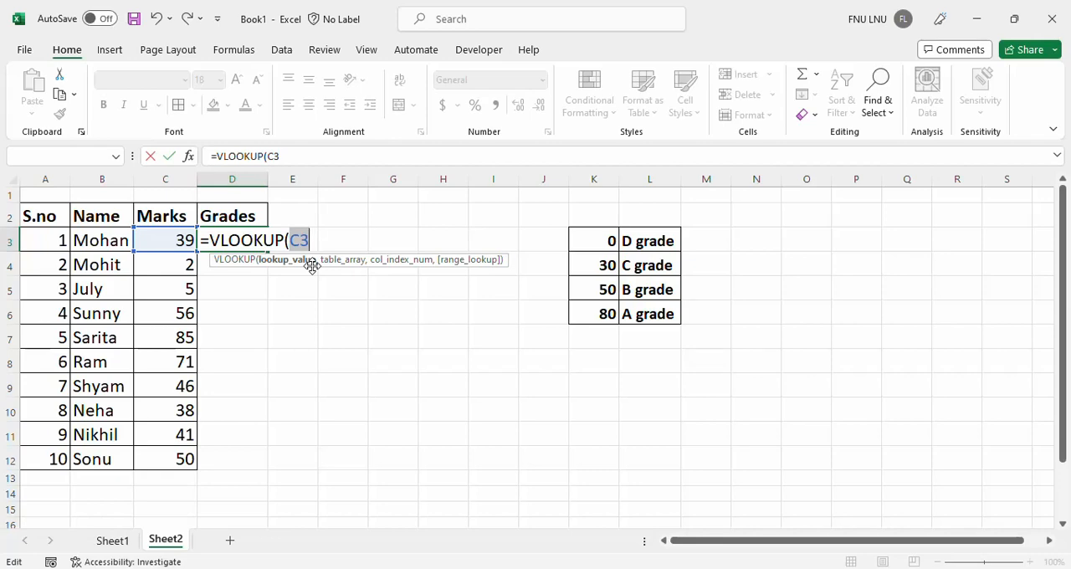
key(F4)
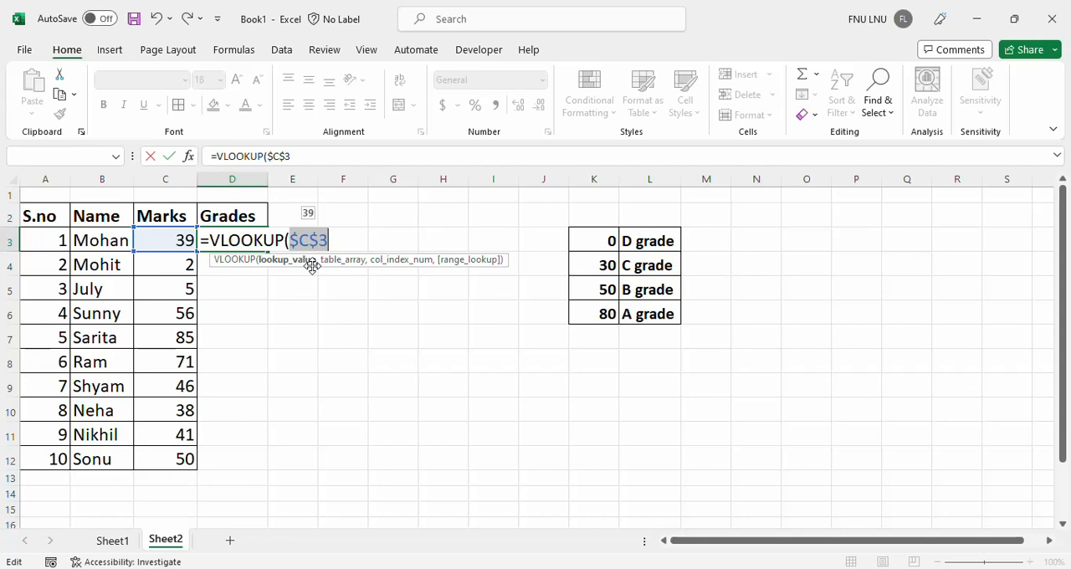
key(F4)
key(F4)
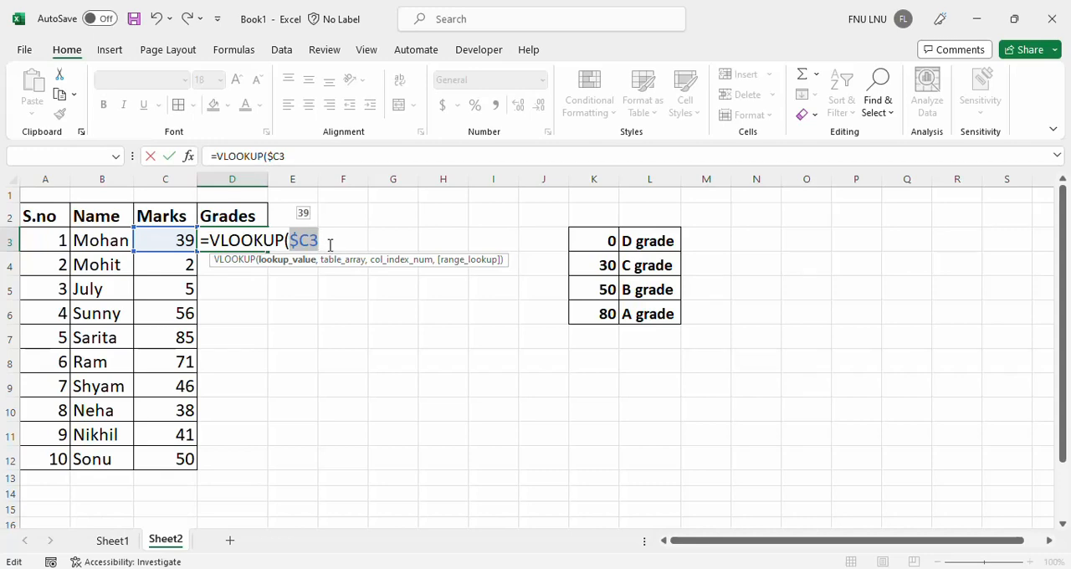
click(331, 245)
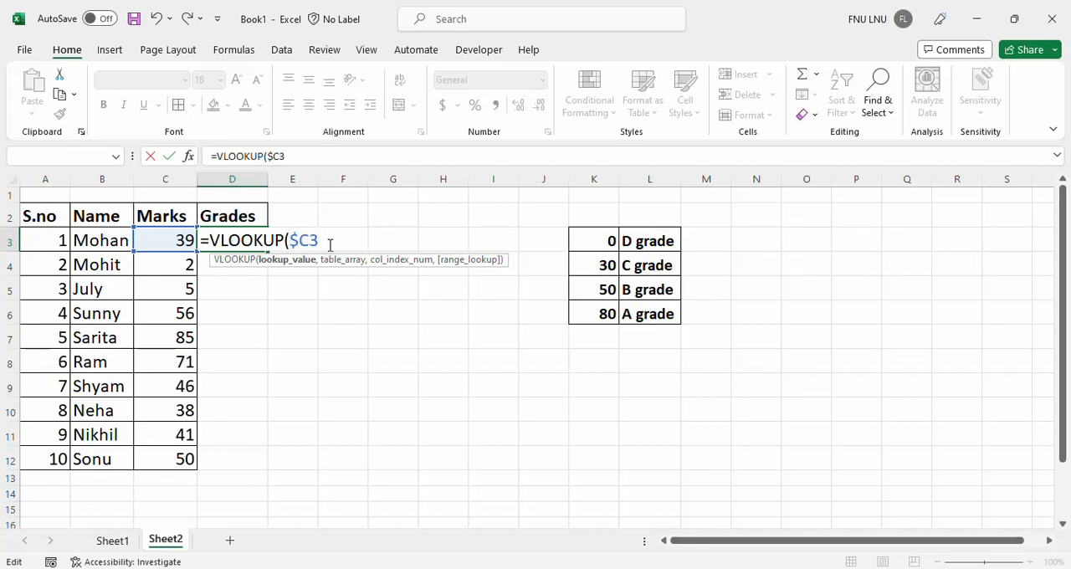
Add the grade threshold table as the VLOOKUP's table array with the absolute range $K$3:$L$6.
text(,)
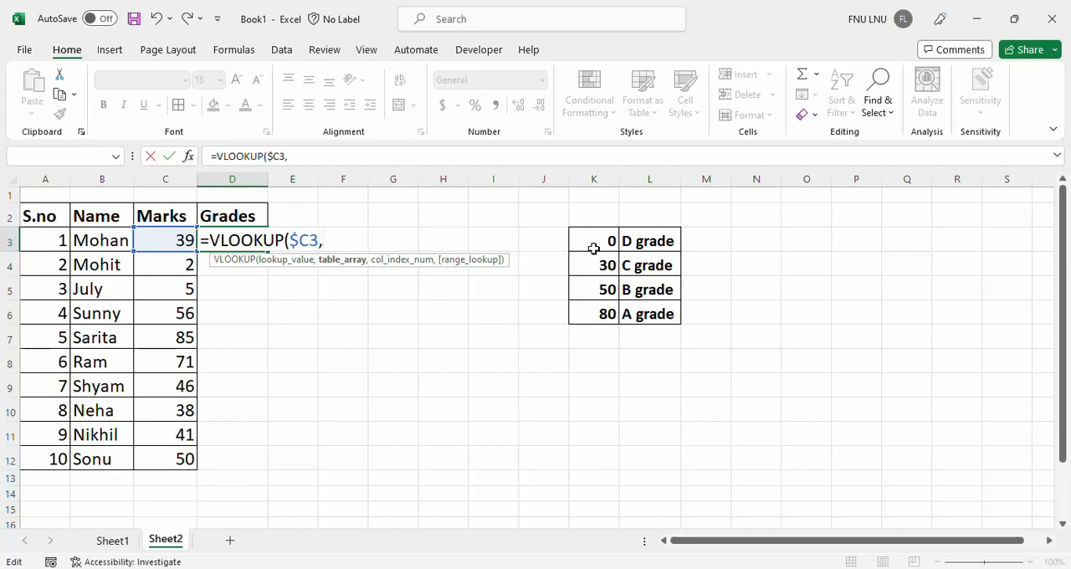
drag(593, 249, 630, 315)
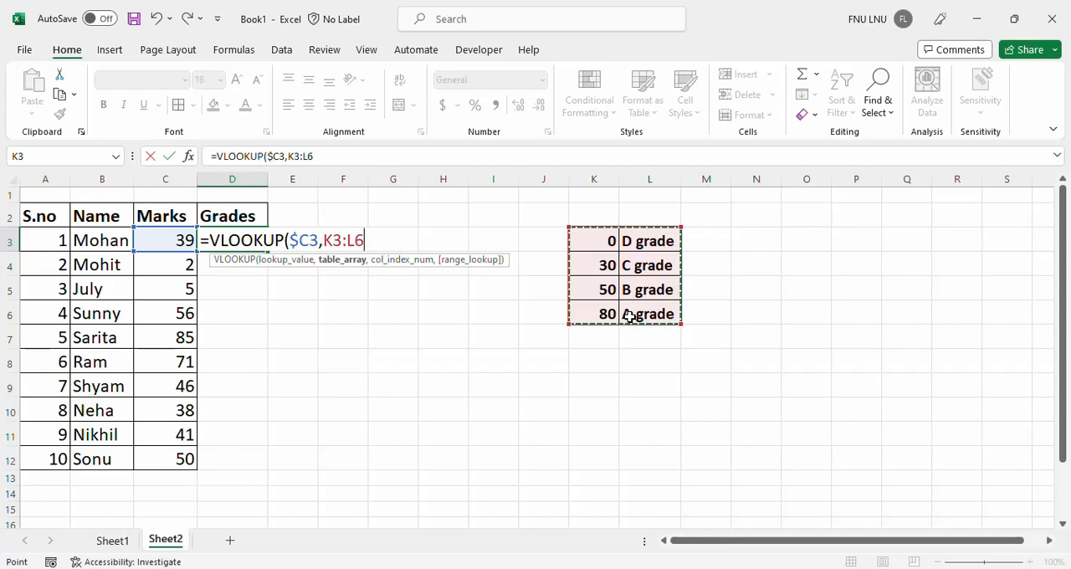
key(shift+Left)
key(shift+Left)
key(shift+Left)
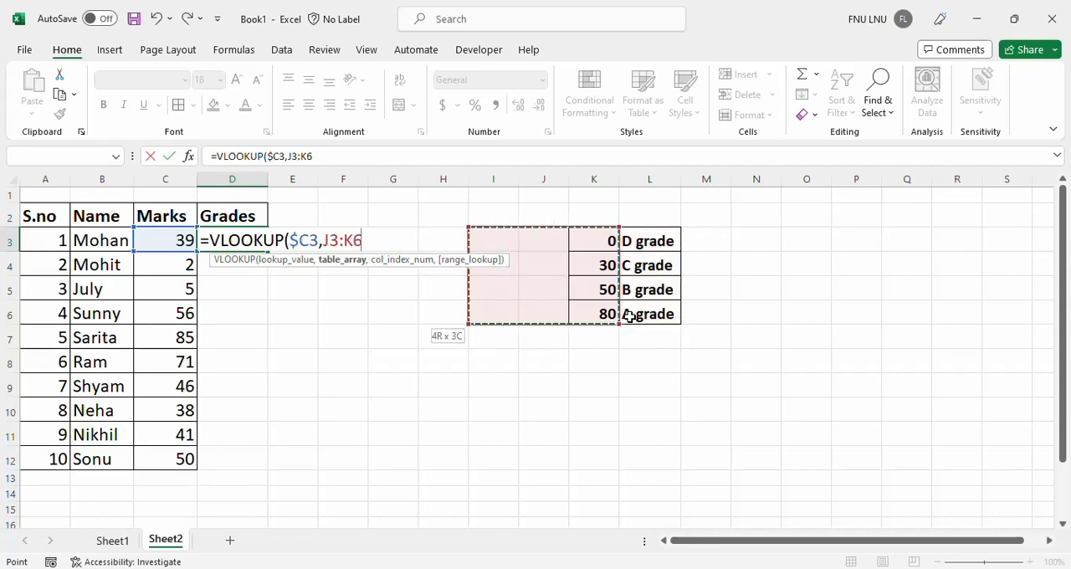
click(666, 258)
drag(607, 234, 644, 313)
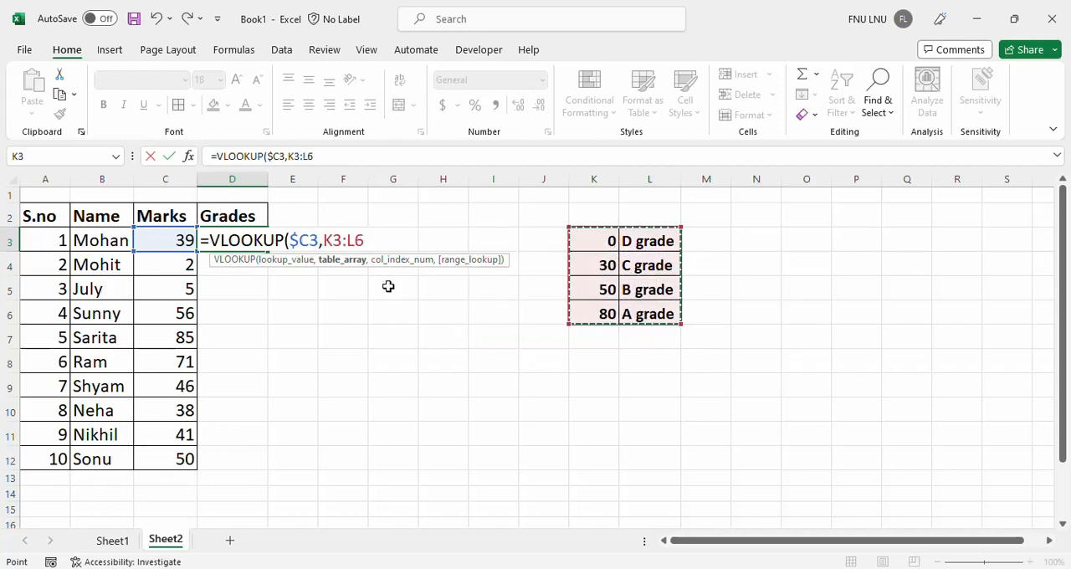
drag(323, 240, 363, 241)
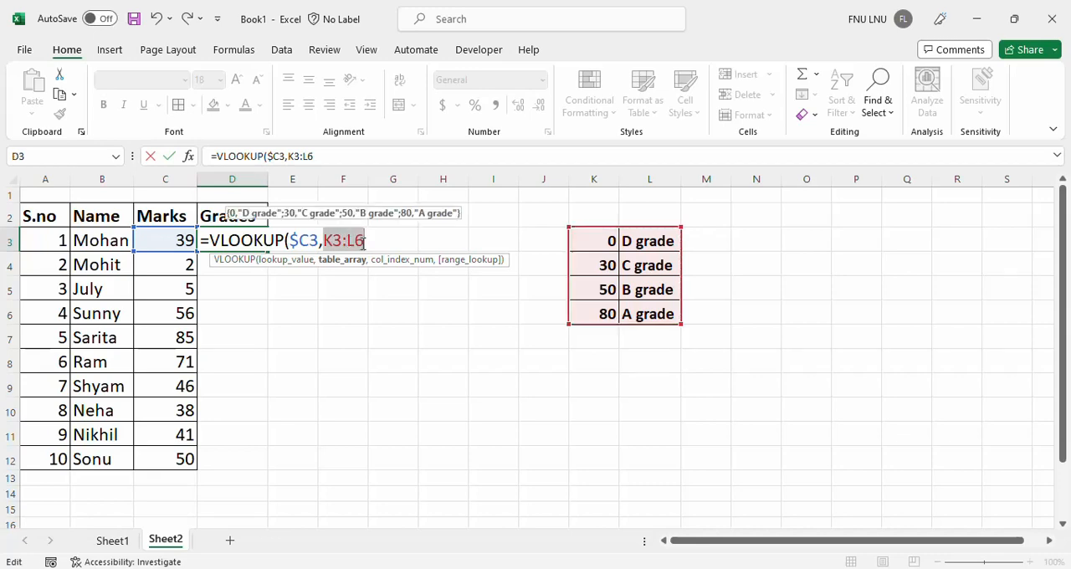
key(F4)
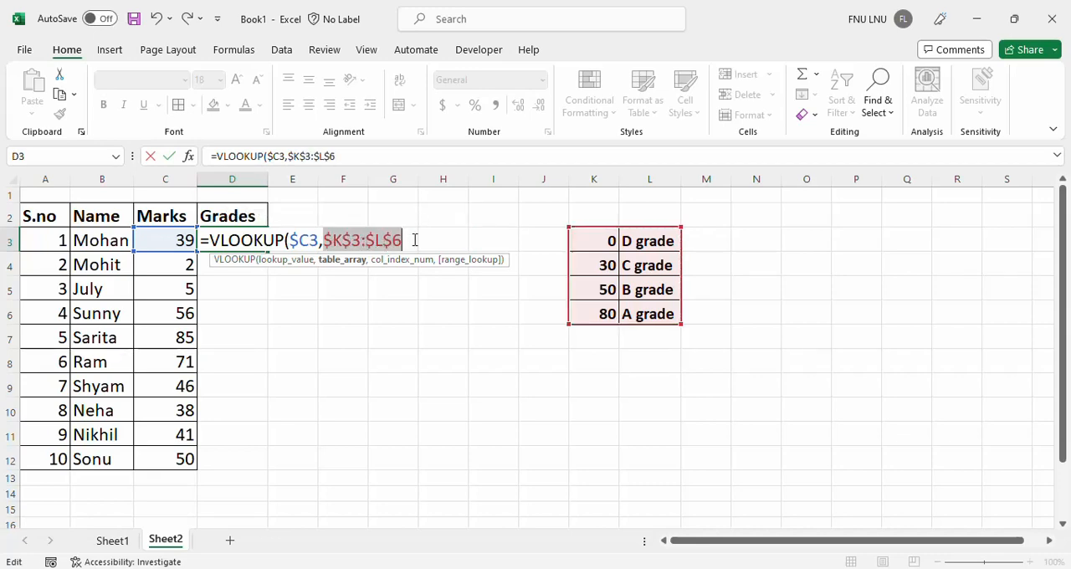
click(412, 241)
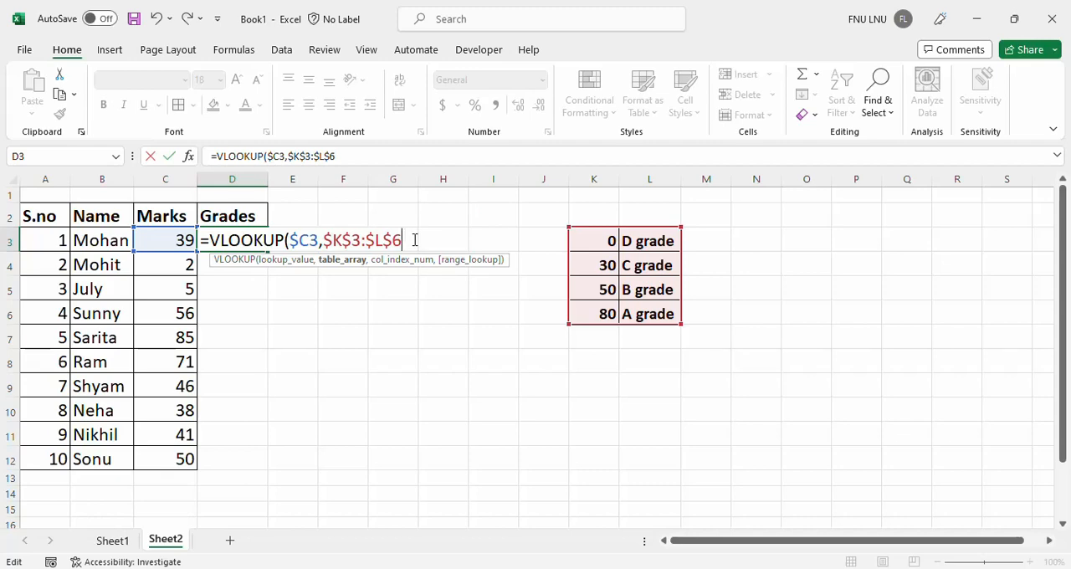
Complete the D3 formula with column index 2 and approximate match 1, and enter it.
text(,2)
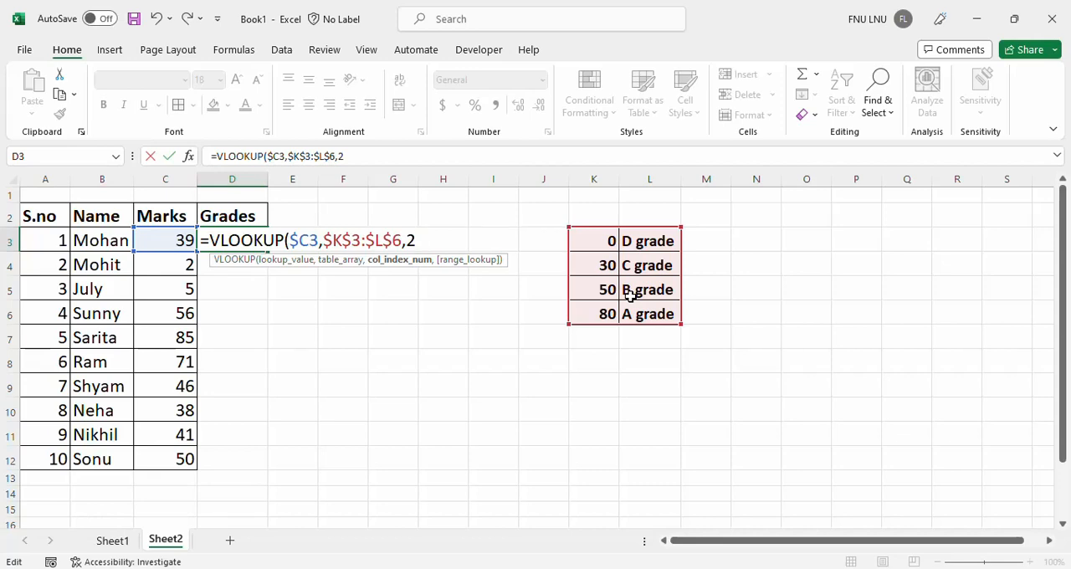
text(,)
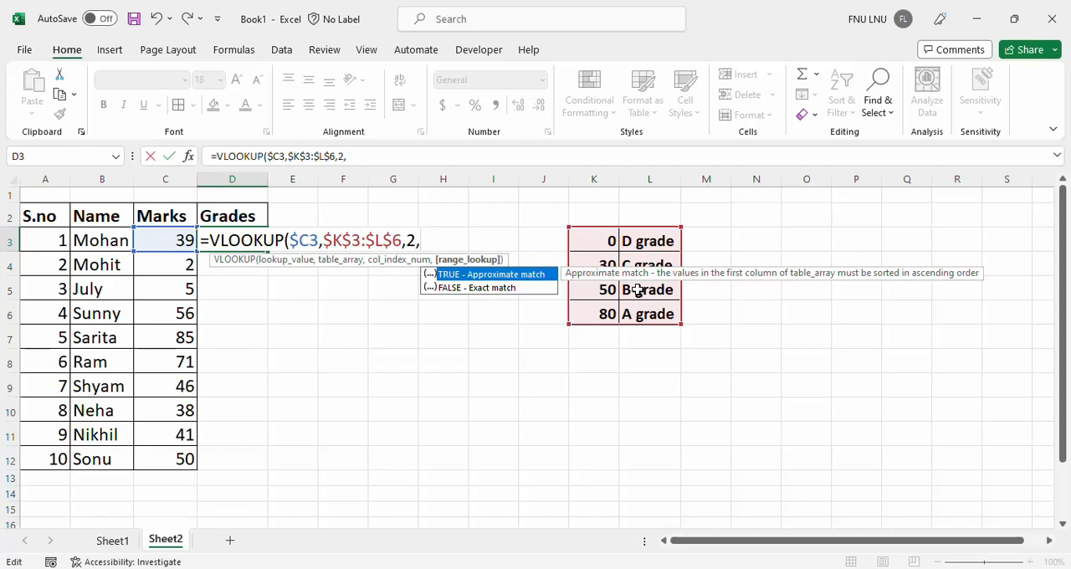
text(1)
text())
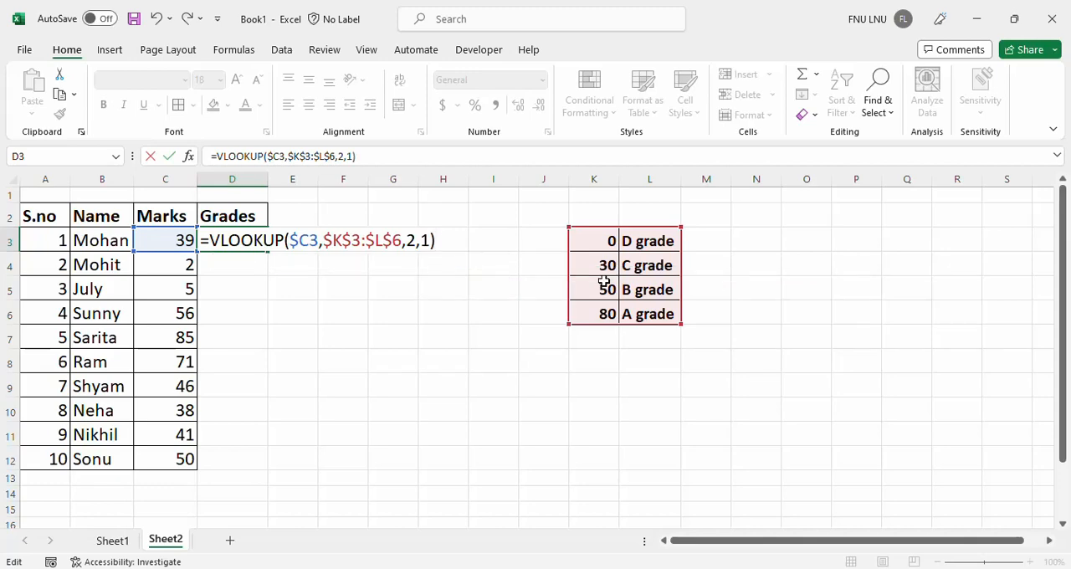
key(Return)
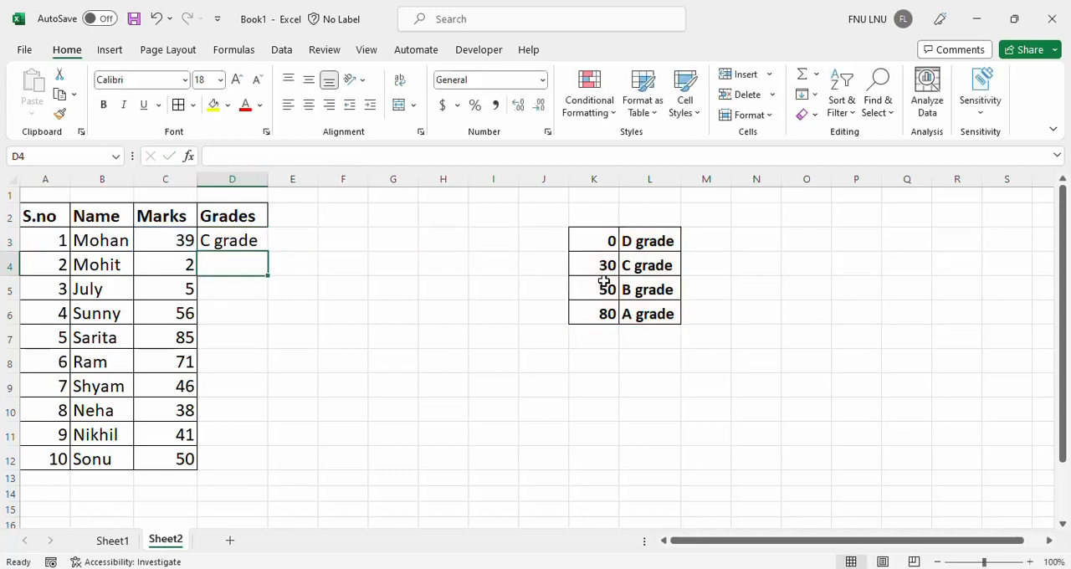
Fill the VLOOKUP formula from D3 down through D12 for all the students.
key(Up)
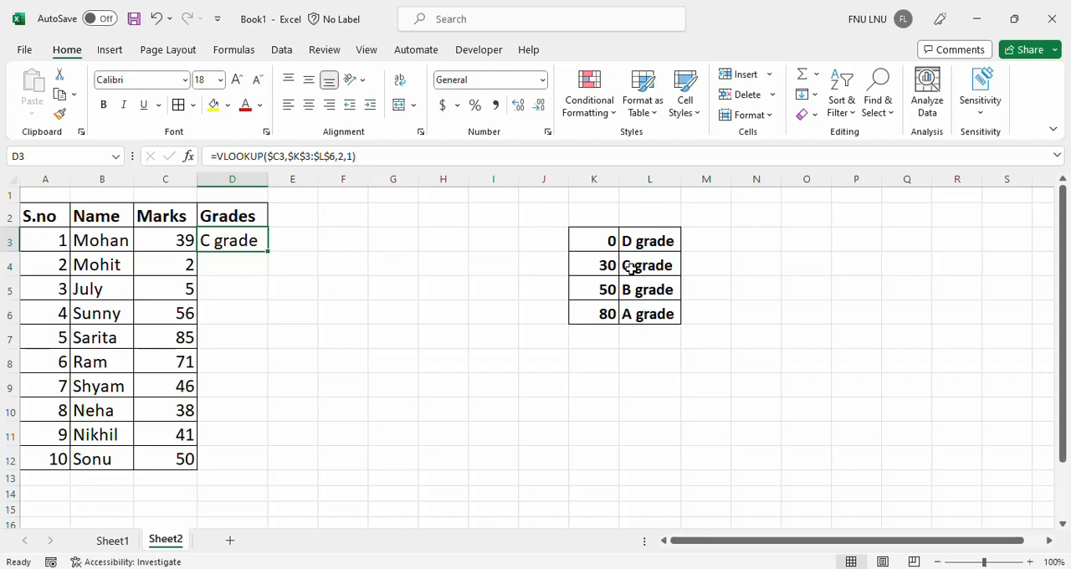
key(shift+Down)
key(shift+Down)
key(shift+Down)
key(shift+Down)
key(shift+Down)
key(shift+Down)
key(shift+Down)
key(shift+Down)
key(shift+Down)
key(shift+Down)
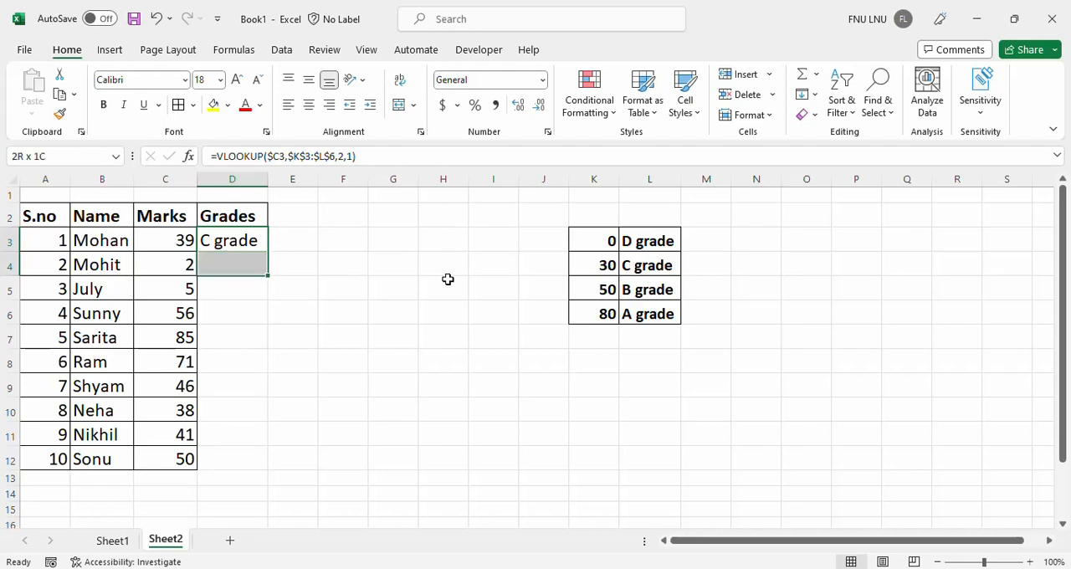
key(shift+Up)
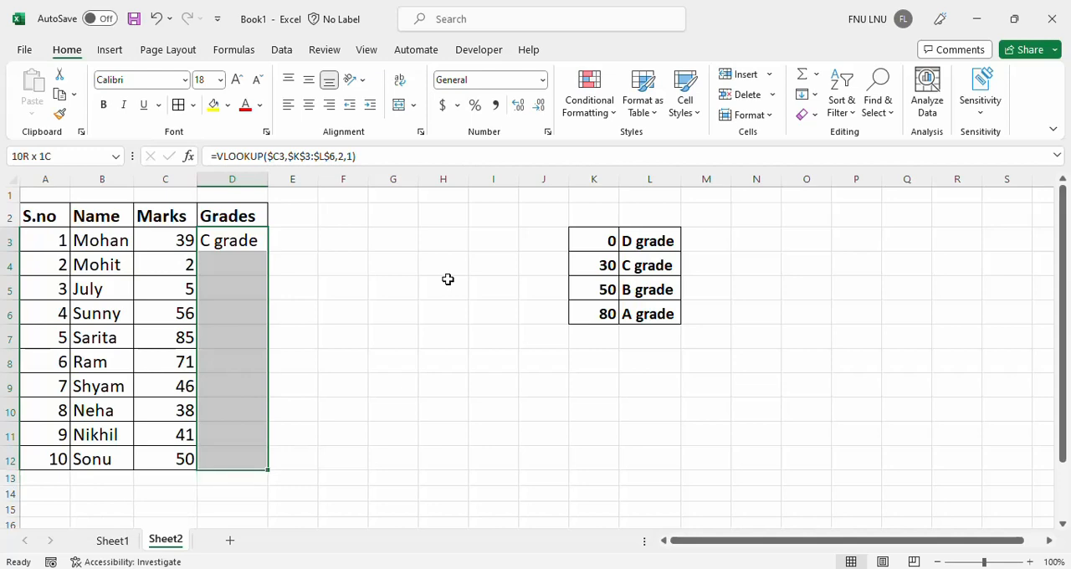
key(ctrl+d)
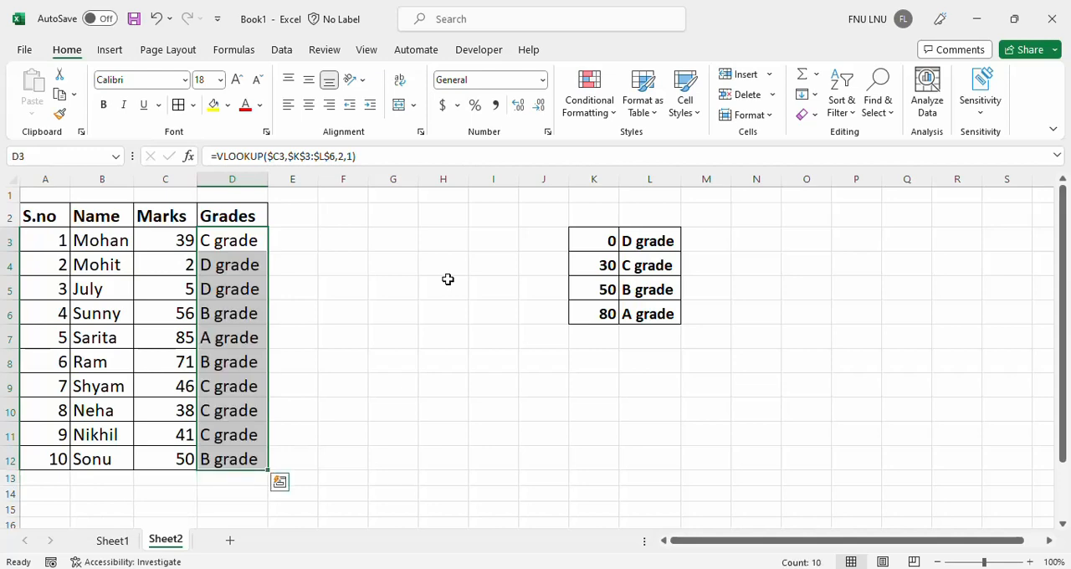
click(343, 270)
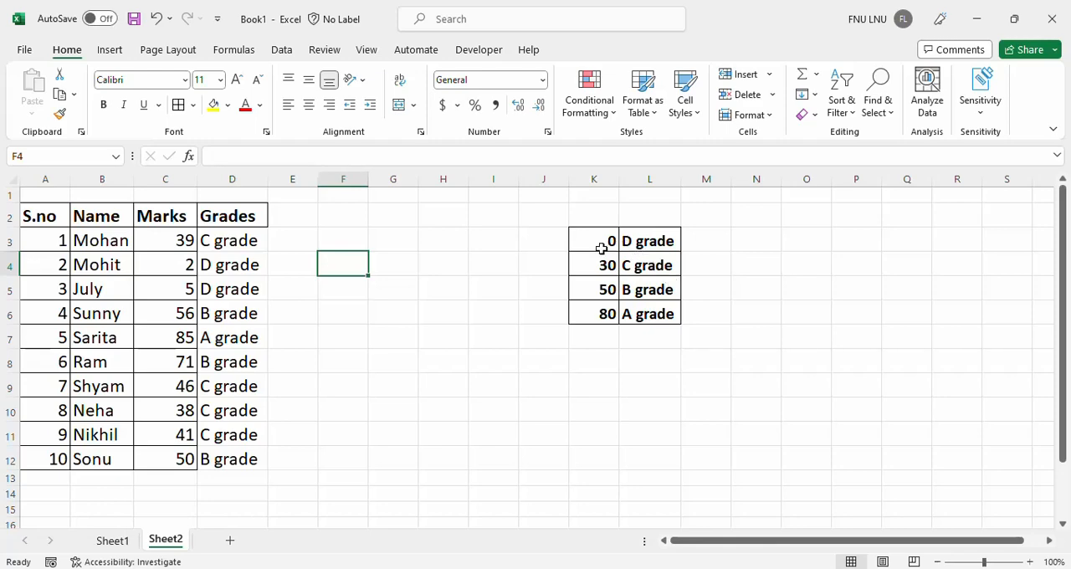
Convert the $K$3:$L$6 table array in D3's VLOOKUP into its literal array constant and enter the formula.
click(237, 258)
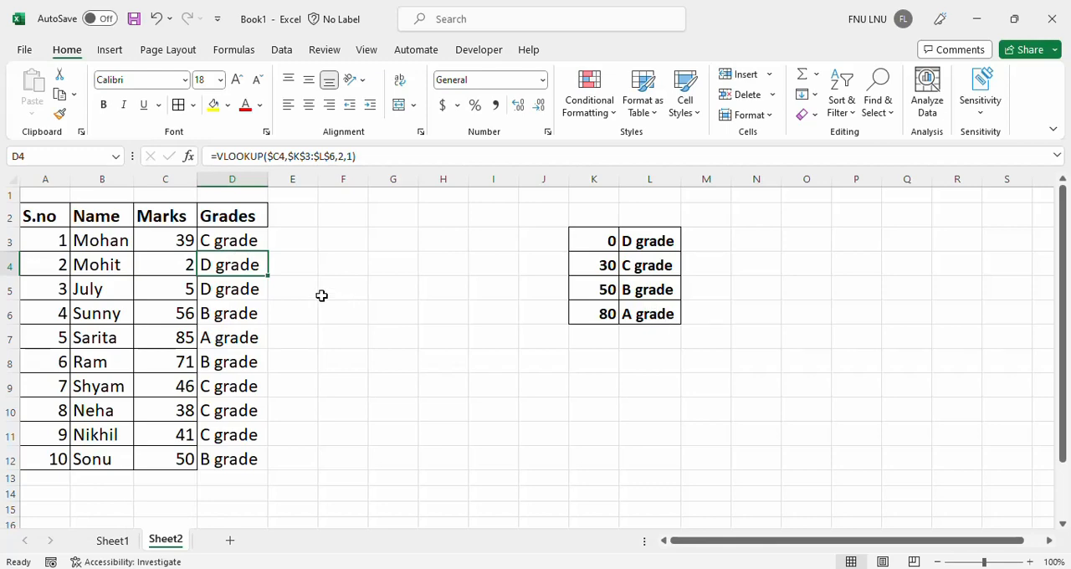
click(232, 241)
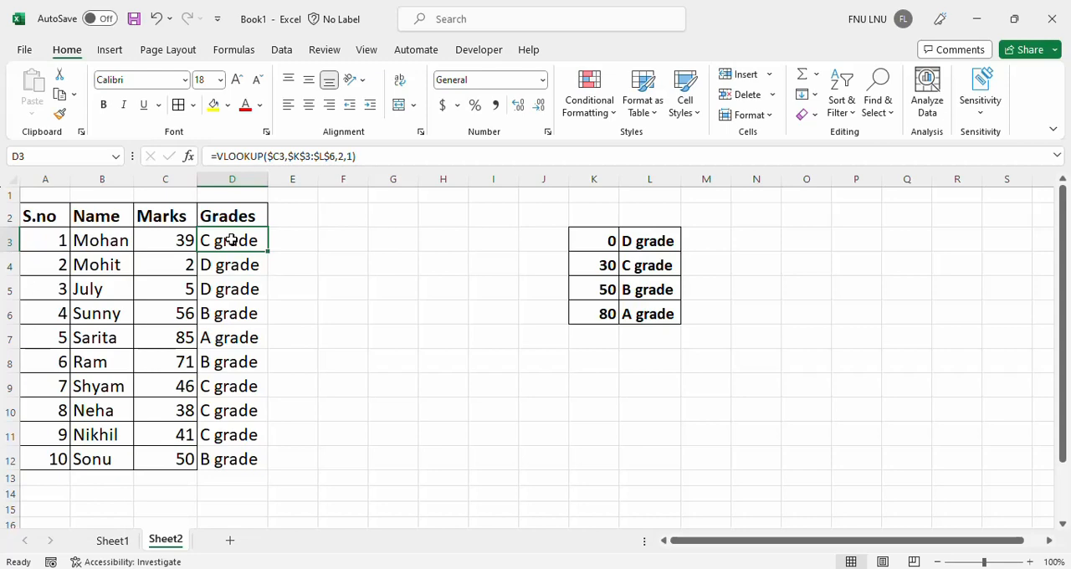
double_click(232, 240)
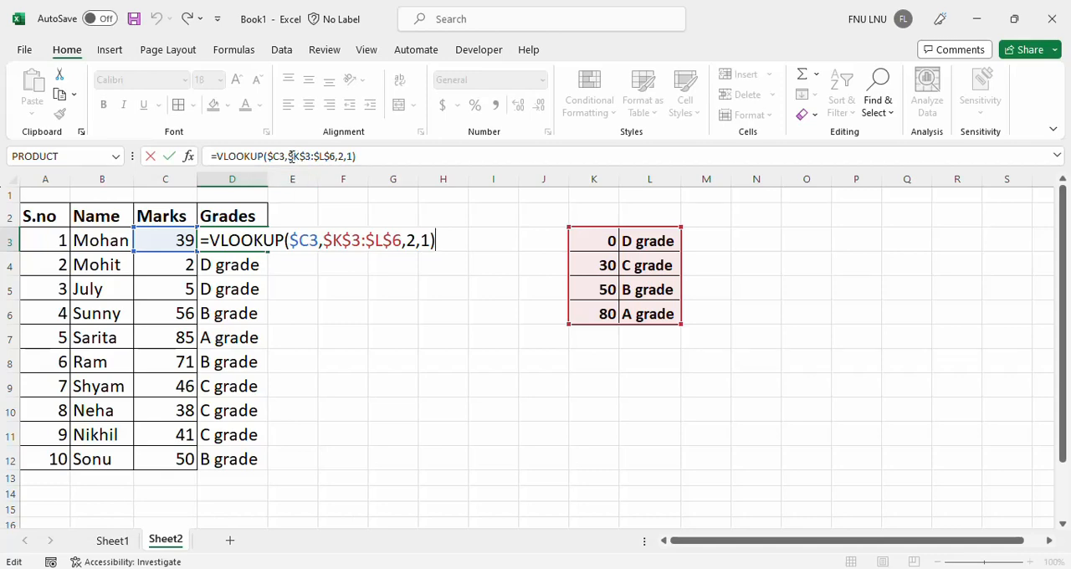
drag(289, 156, 338, 158)
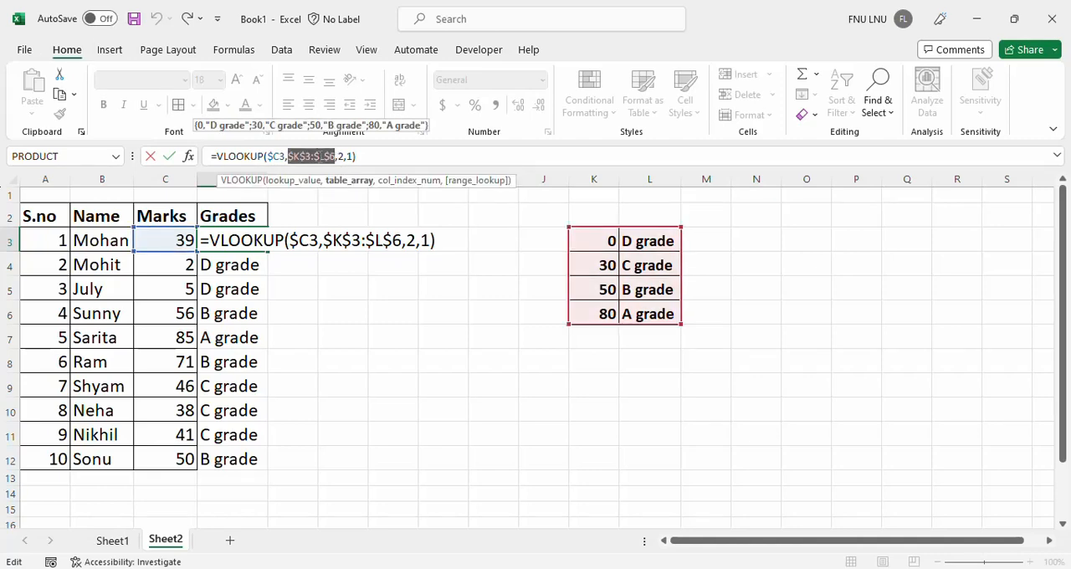
key(F9)
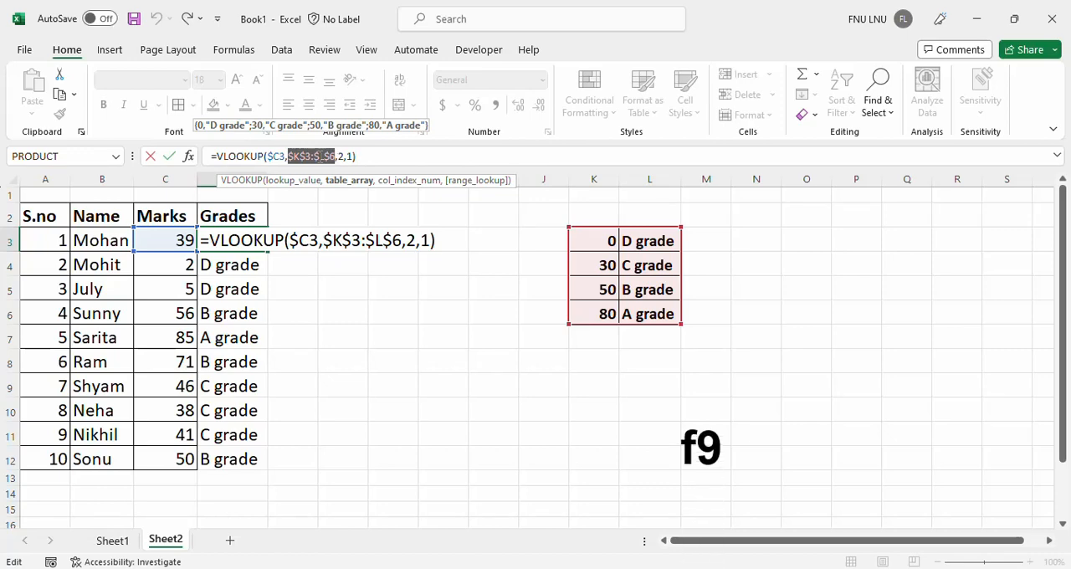
key(F9)
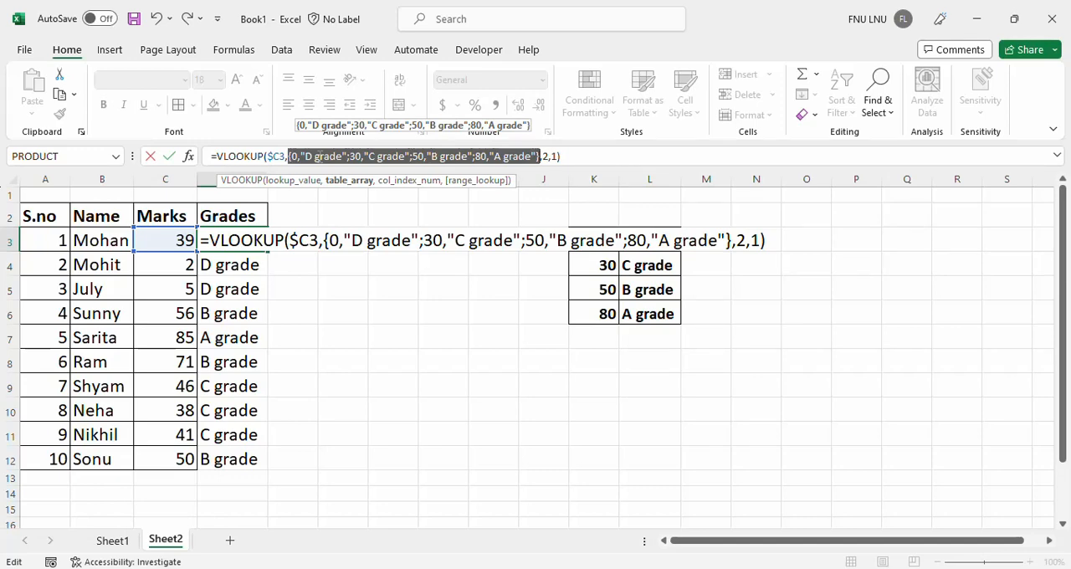
key(Return)
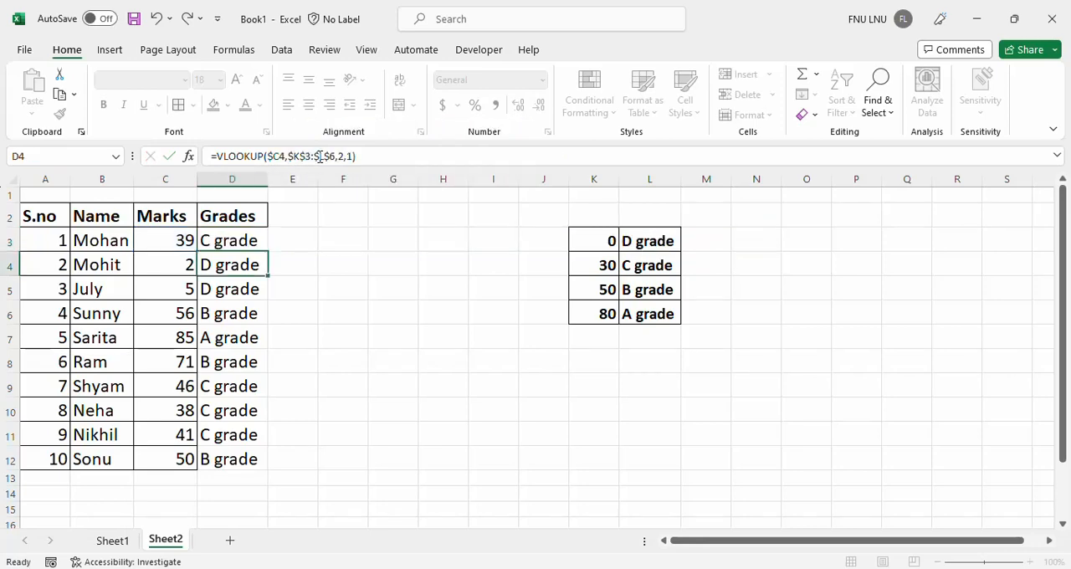
Fill the array-constant VLOOKUP formula from D3 down through D12.
key(Up)
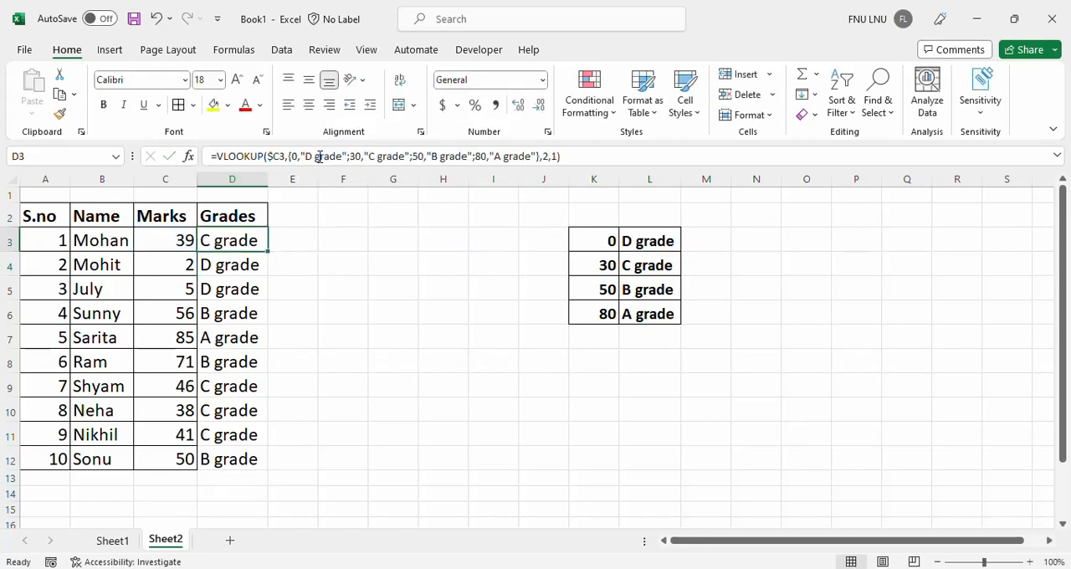
key(shift+Down)
key(shift+Down)
key(shift+Down)
key(shift+Down)
key(shift+Down)
key(shift+Down)
key(shift+Down)
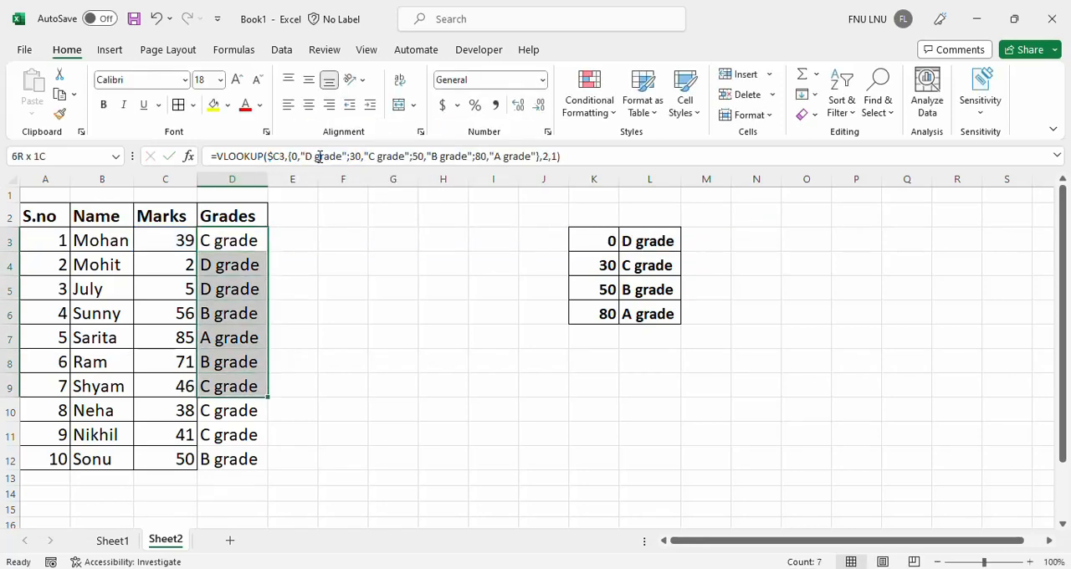
key(shift+Down)
key(shift+Down)
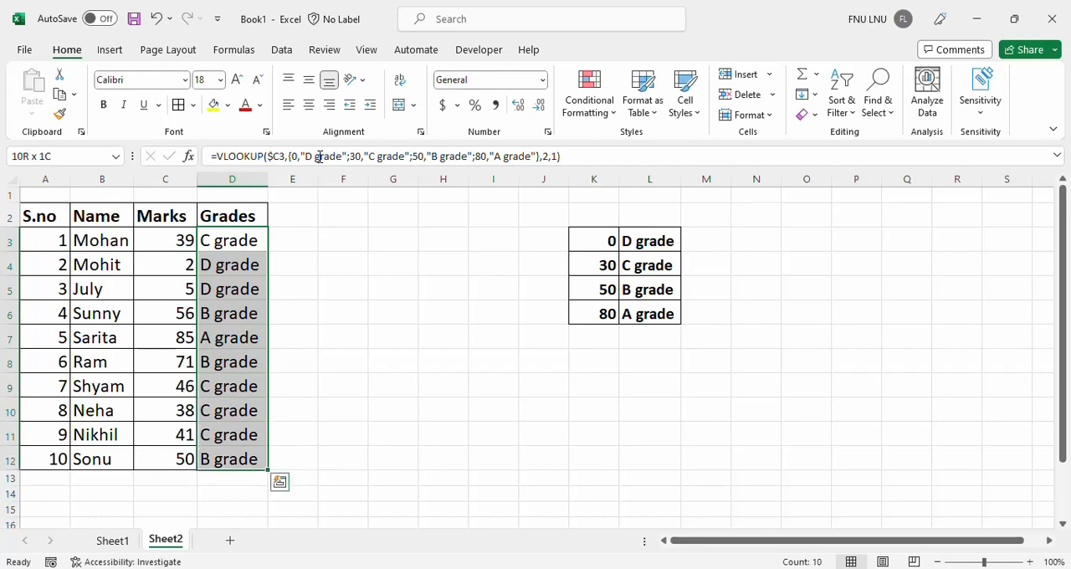
click(399, 260)
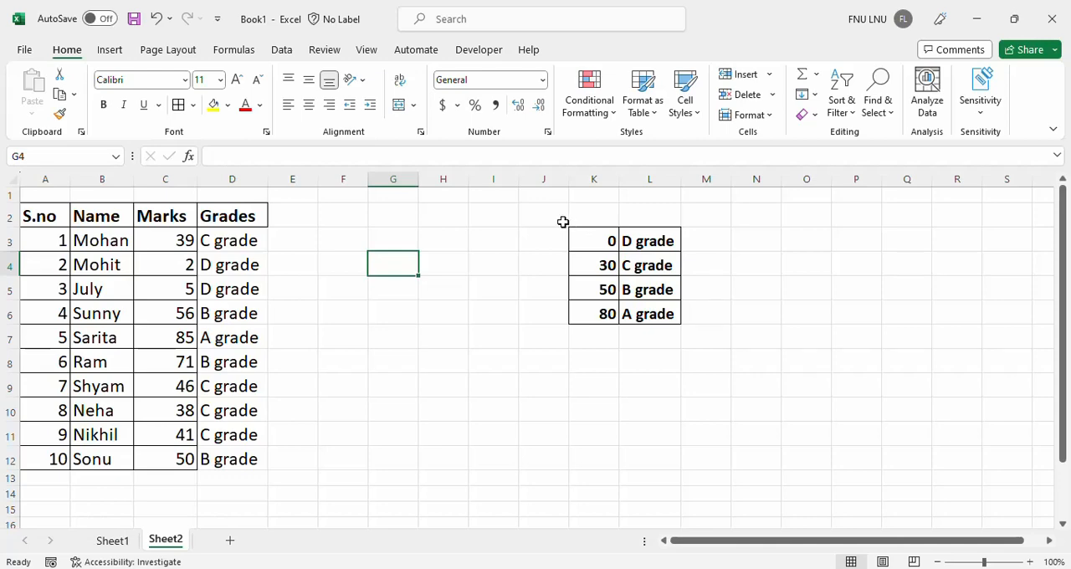
Clear the grade threshold table's contents within J2:M8, and check the grade formulas in D6 and D3.
drag(564, 223, 694, 356)
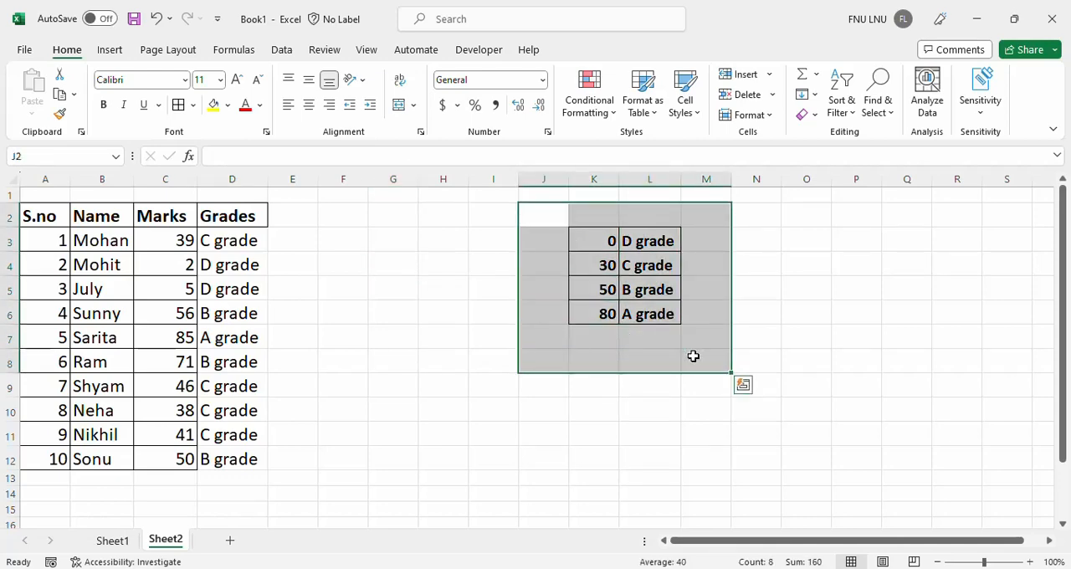
key(Delete)
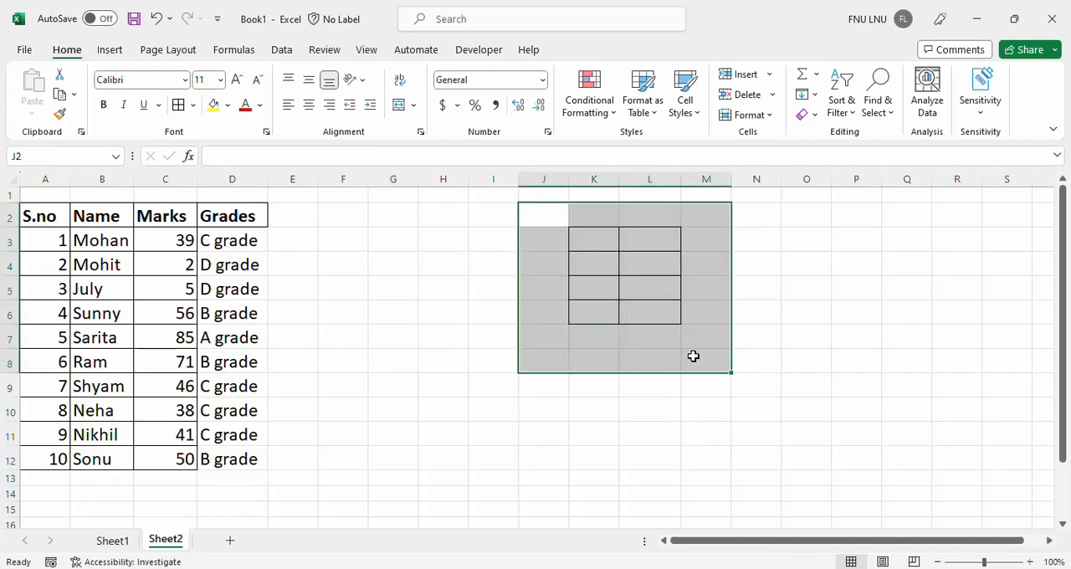
click(507, 317)
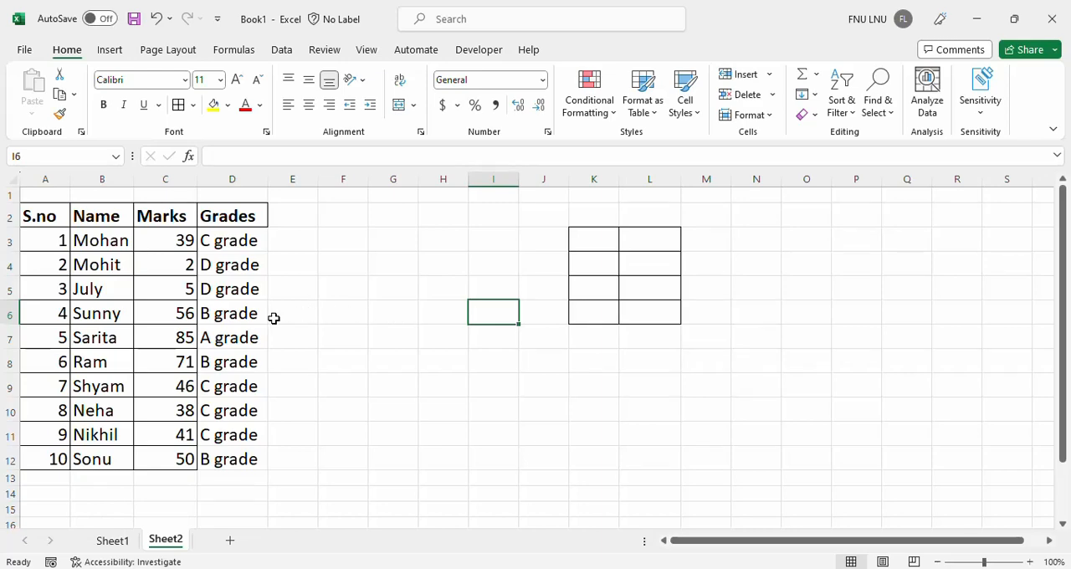
click(219, 323)
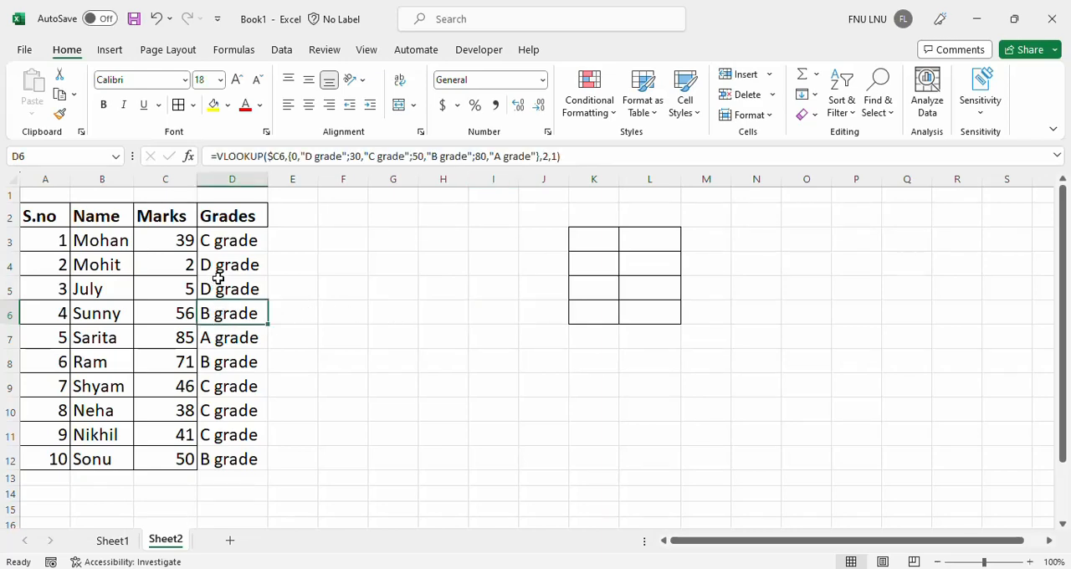
click(232, 251)
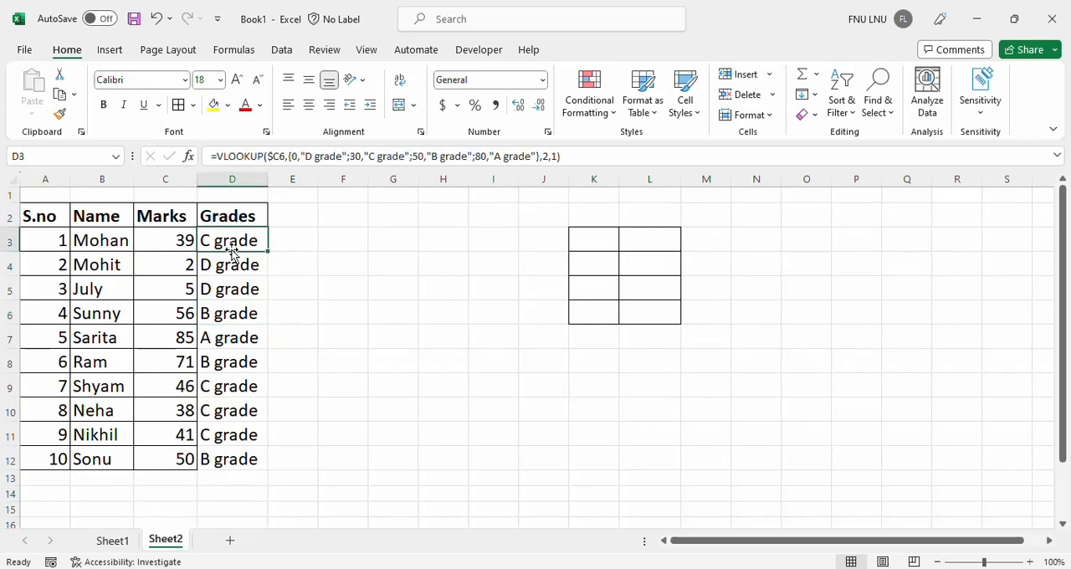